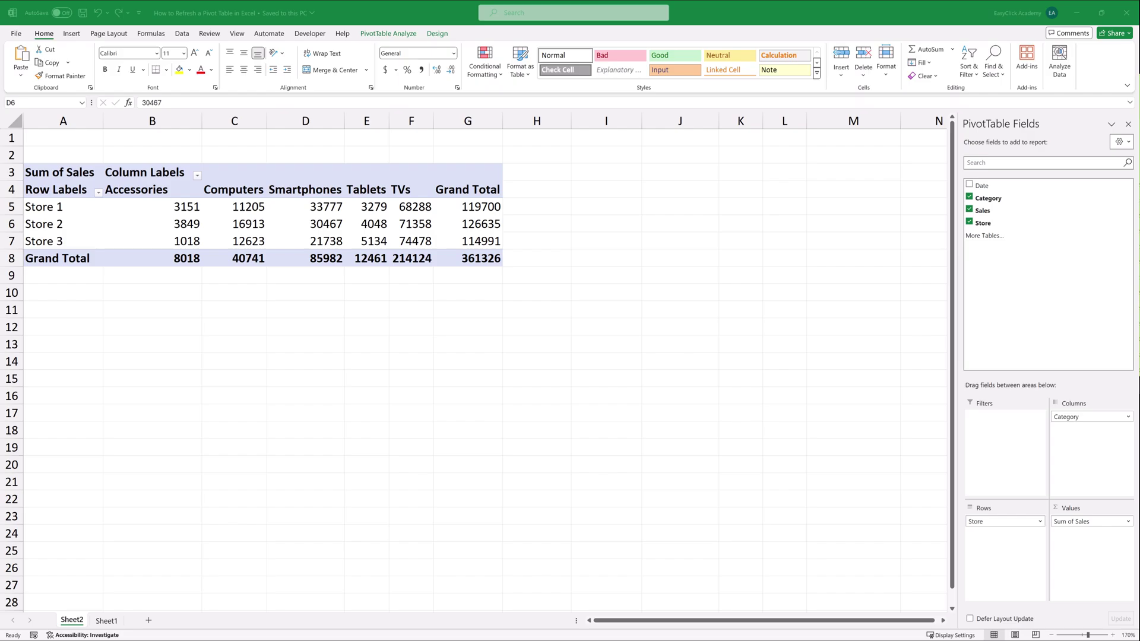
# In the Sheet1 source table, set the sales value in cell D2 (Smartphones, Store 1) to 15000.
pyautogui.click(444, 303)
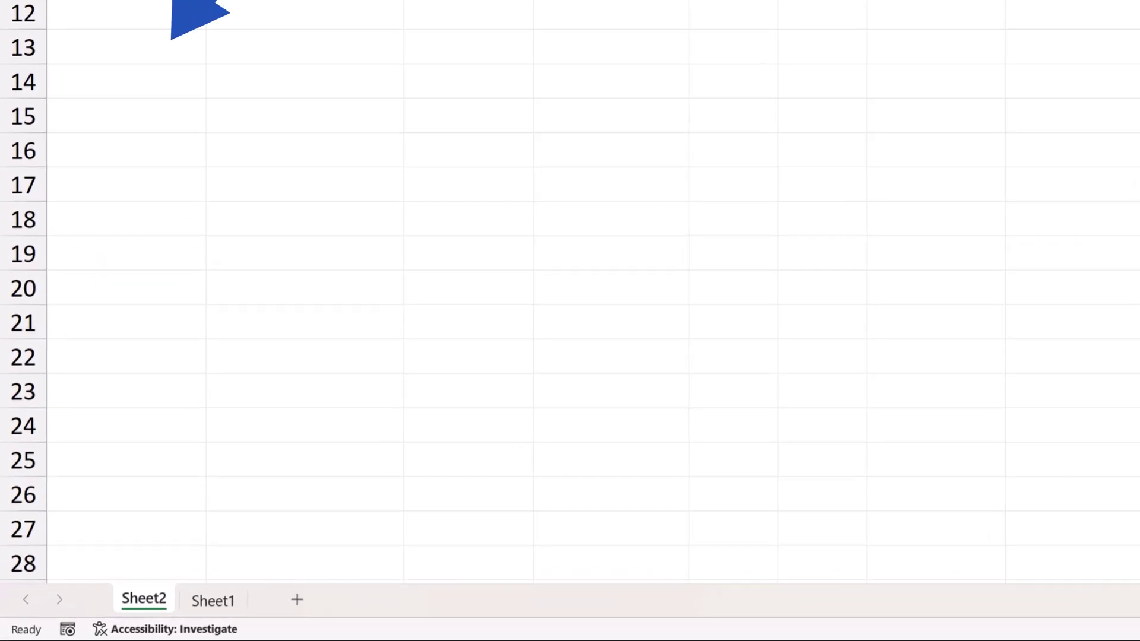
pyautogui.click(224, 600)
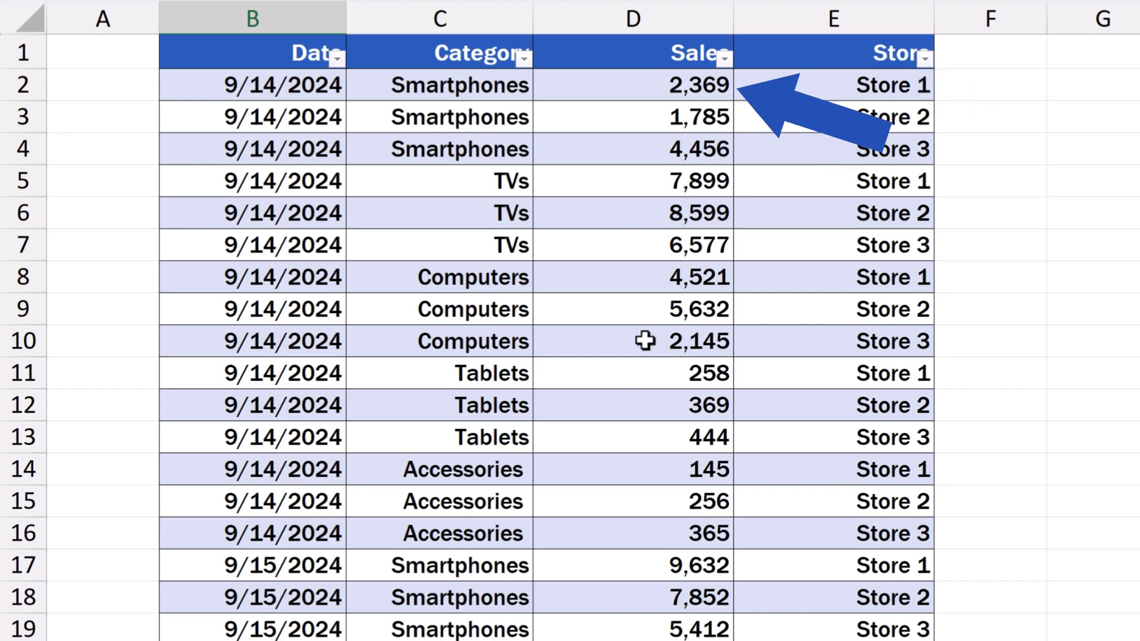
pyautogui.doubleClick(719, 86)
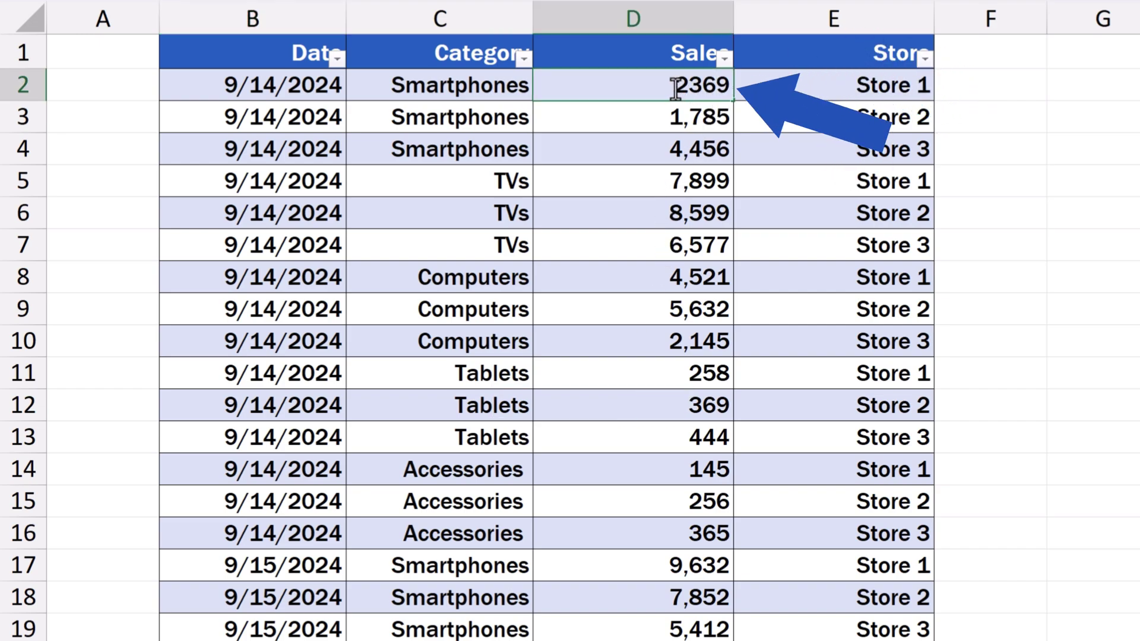
pyautogui.moveTo(675, 87); pyautogui.dragTo(756, 84)
pyautogui.write('15,000')
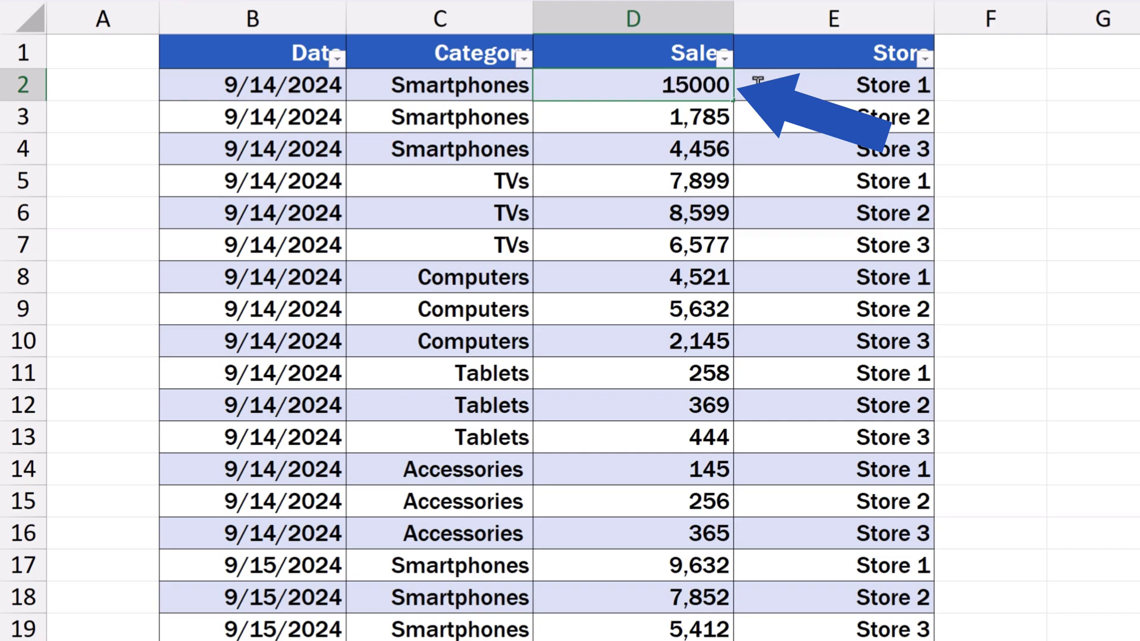
pyautogui.press('Return')
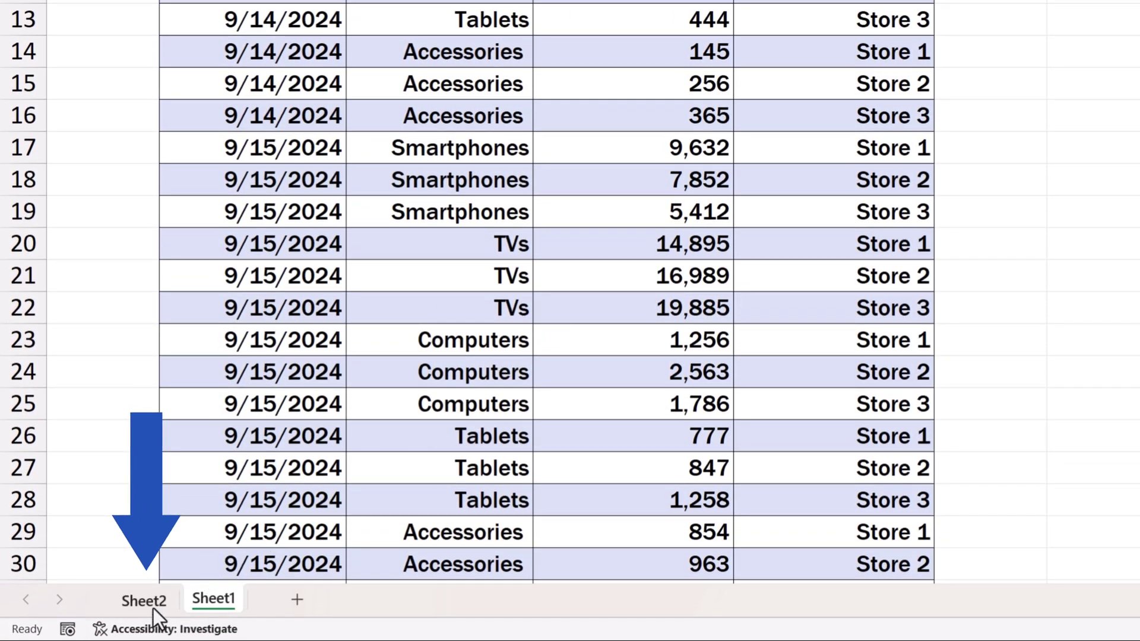
# Return to the pivot table on Sheet2 and refresh it with the edited source data.
pyautogui.click(153, 602)
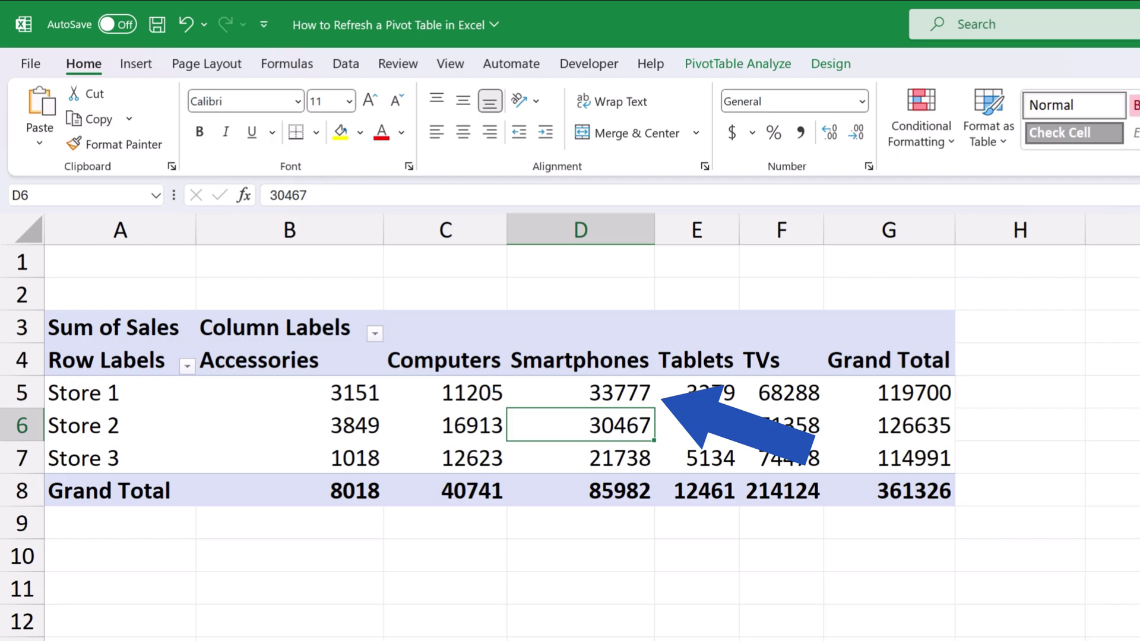
pyautogui.click(451, 430)
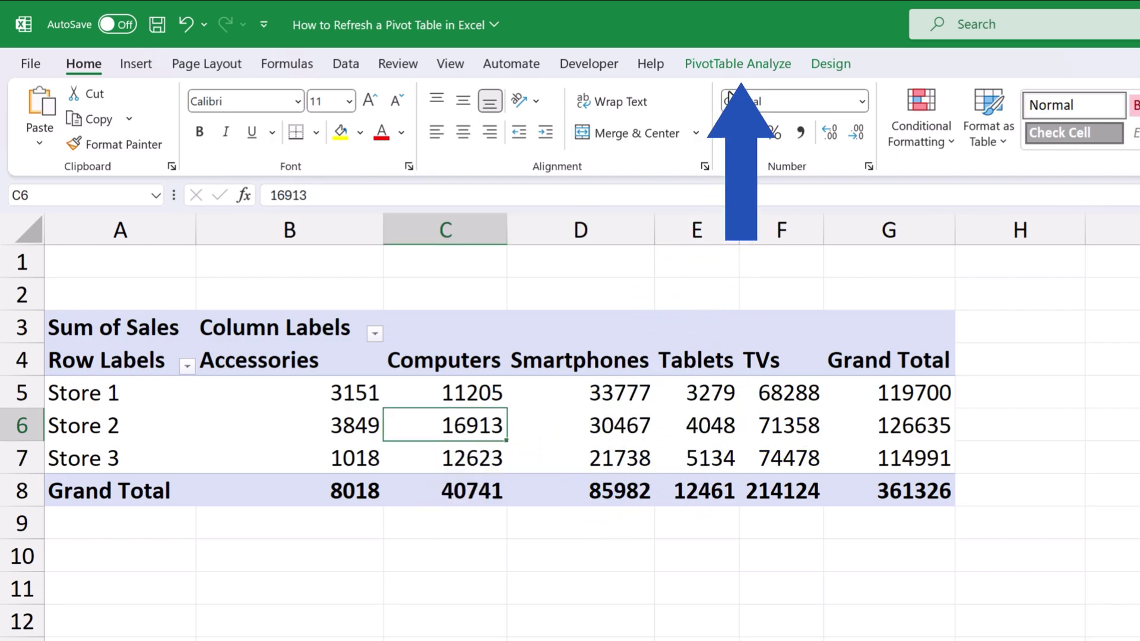
pyautogui.click(748, 60)
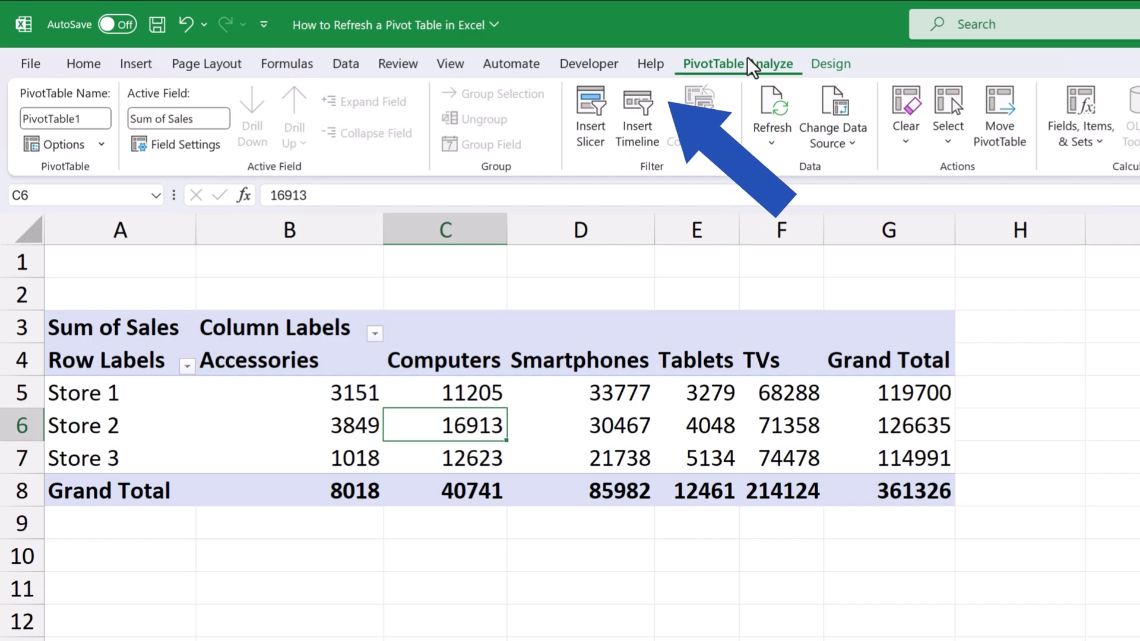
pyautogui.click(783, 108)
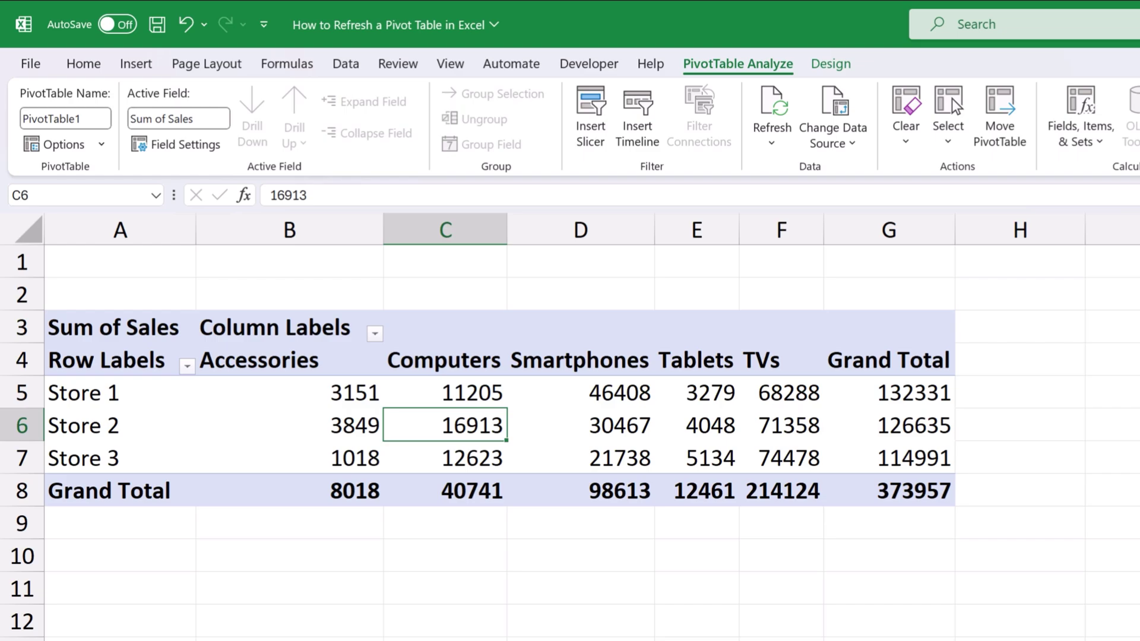
# Try changing the pivot table's data source to Sheet1!$B$1:$E$10 and cancel the change.
pyautogui.click(735, 427)
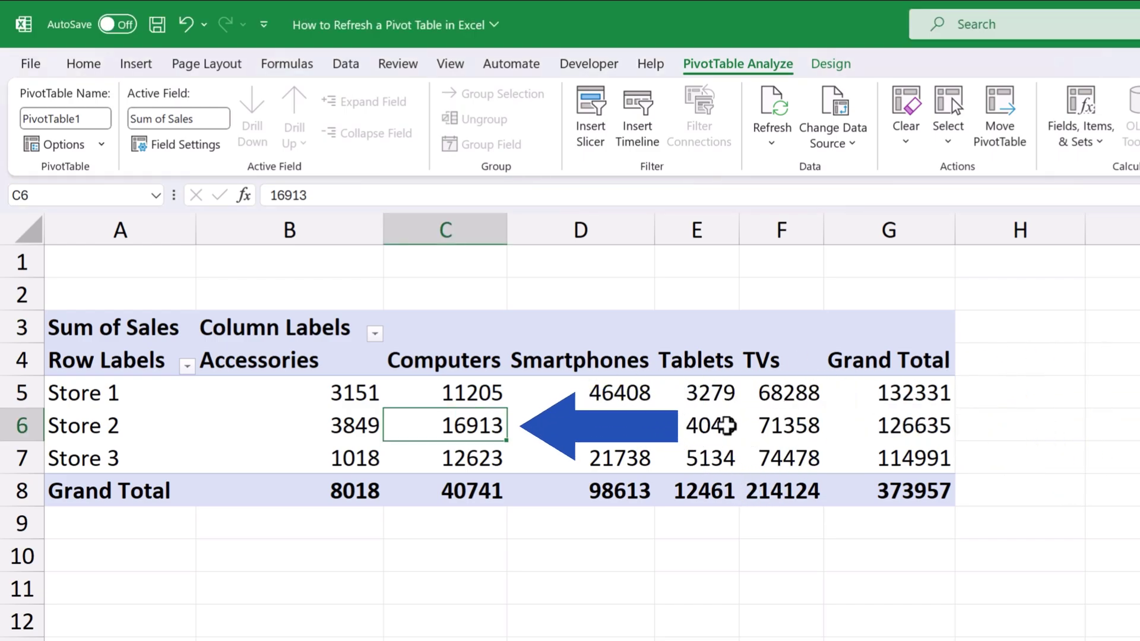
pyautogui.moveTo(727, 426)
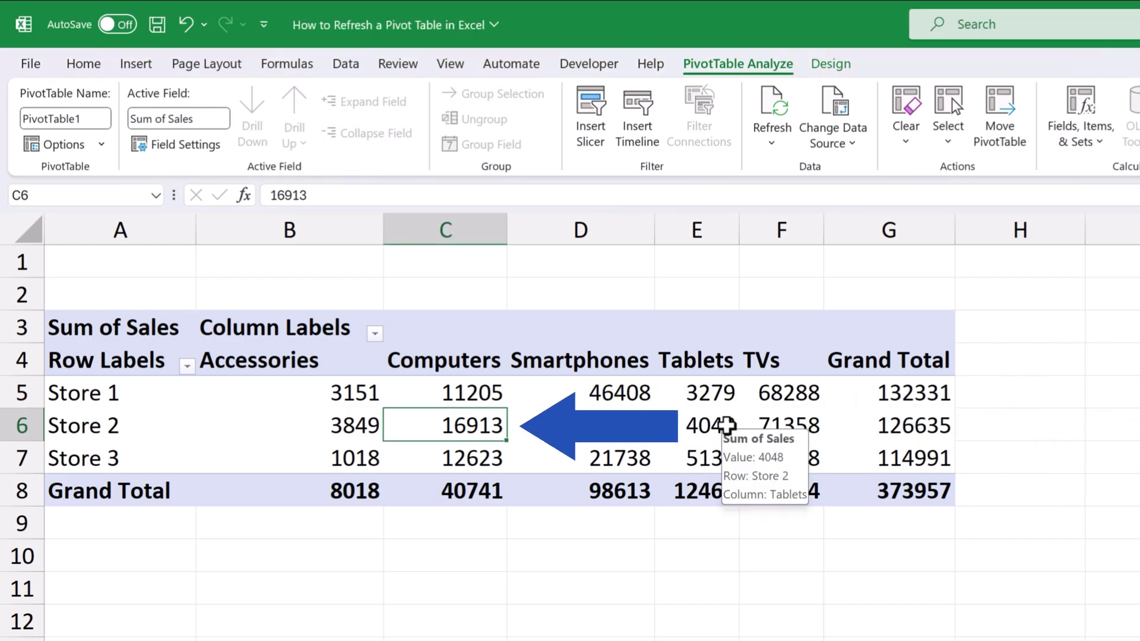
pyautogui.click(849, 132)
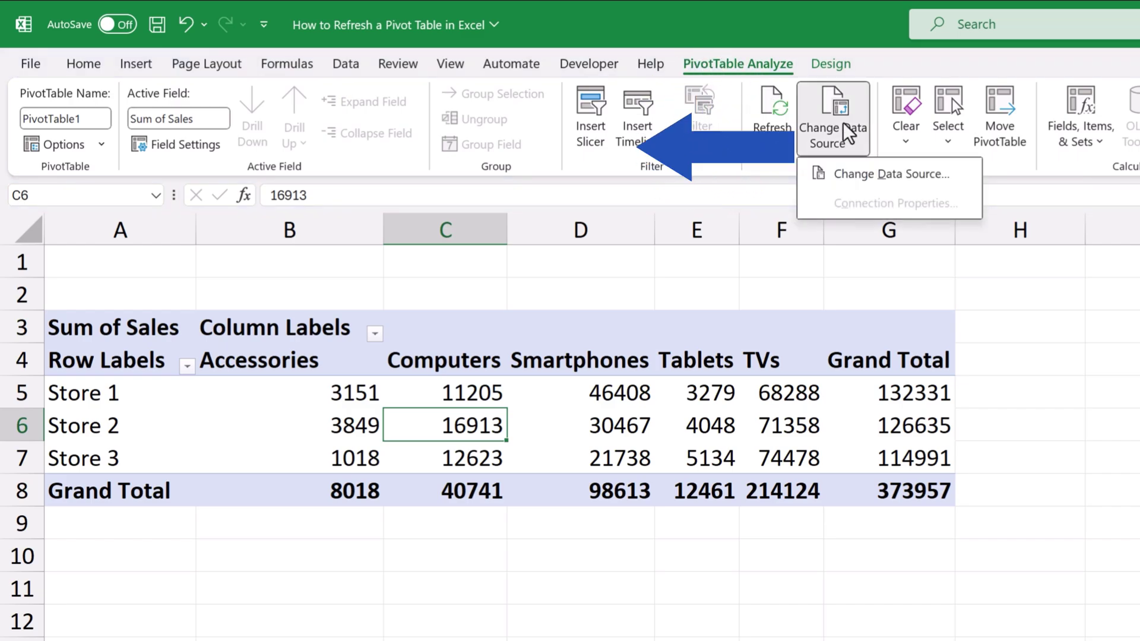
pyautogui.click(857, 172)
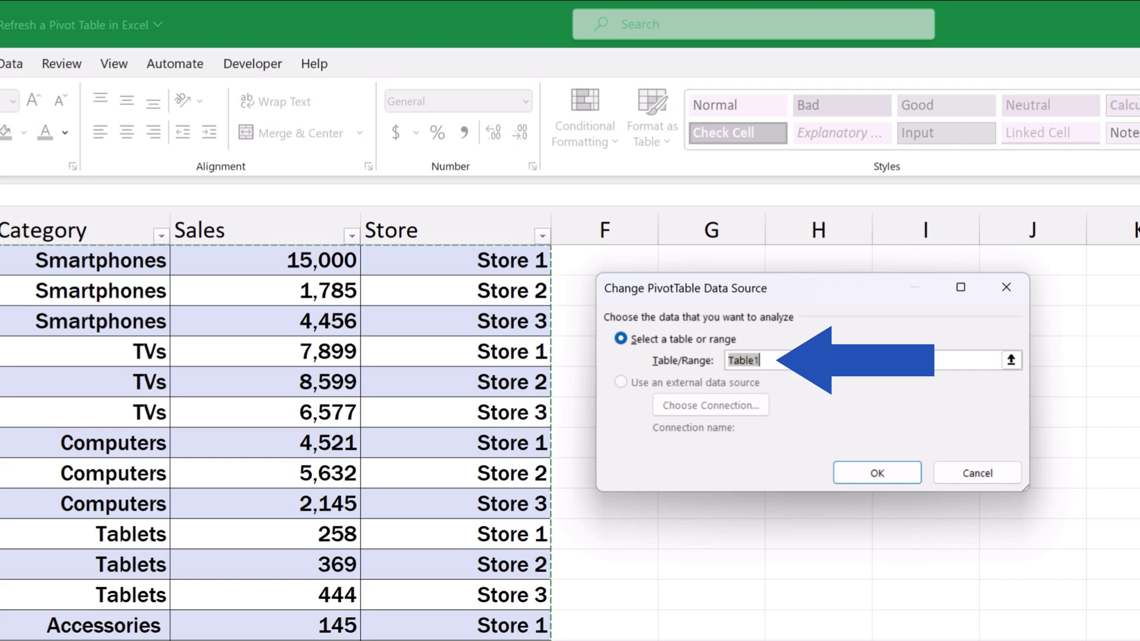
pyautogui.click(1011, 360)
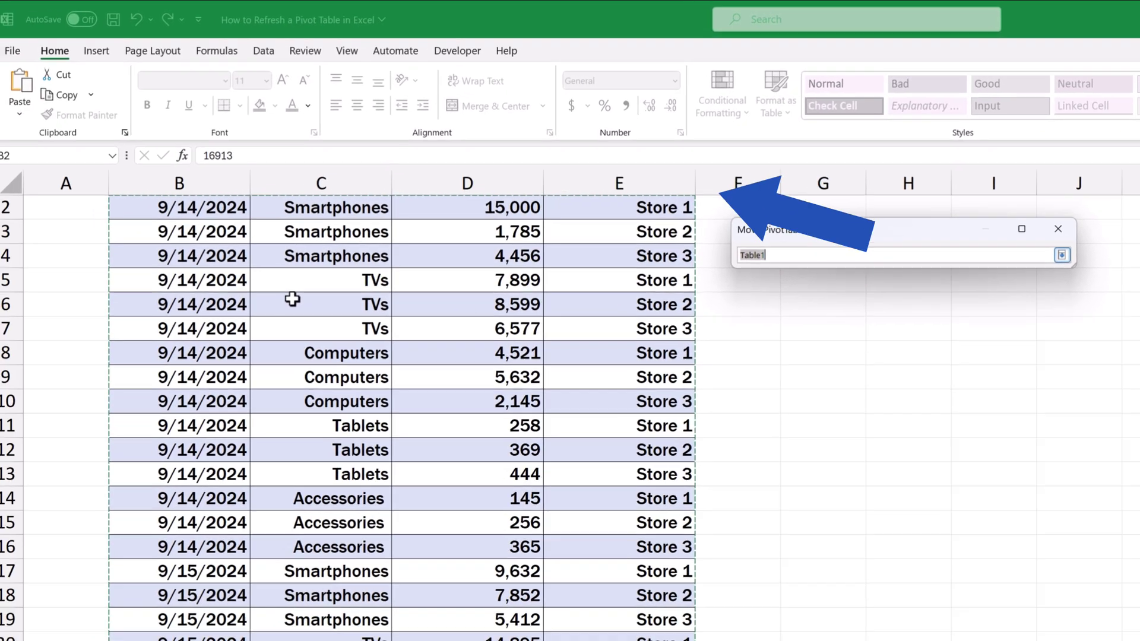
pyautogui.click(204, 212)
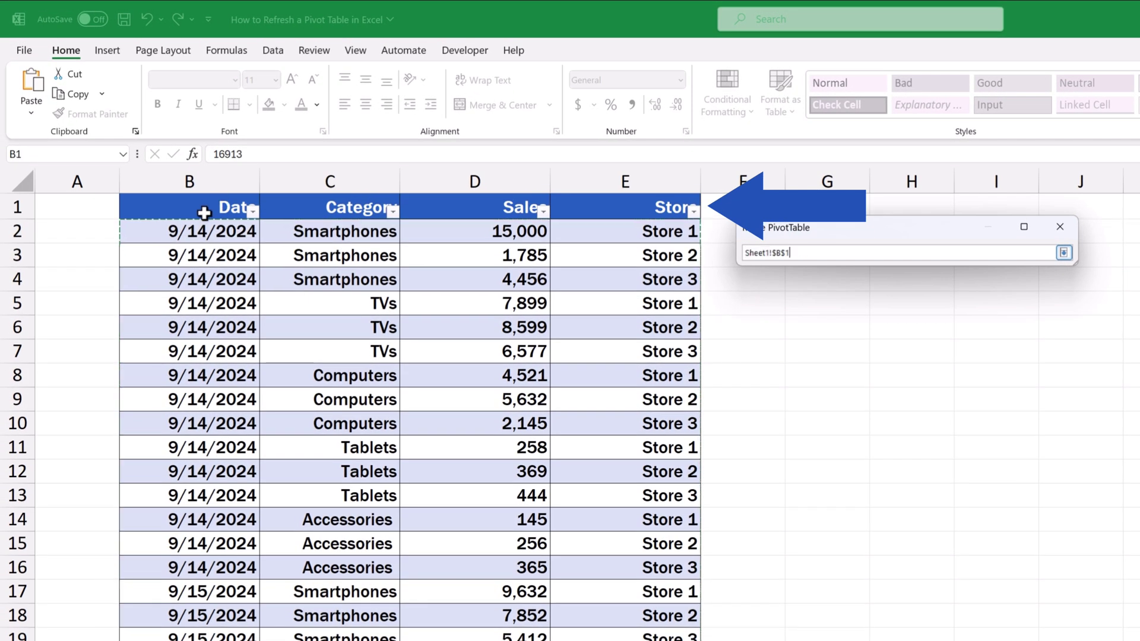
pyautogui.moveTo(204, 212); pyautogui.dragTo(600, 428)
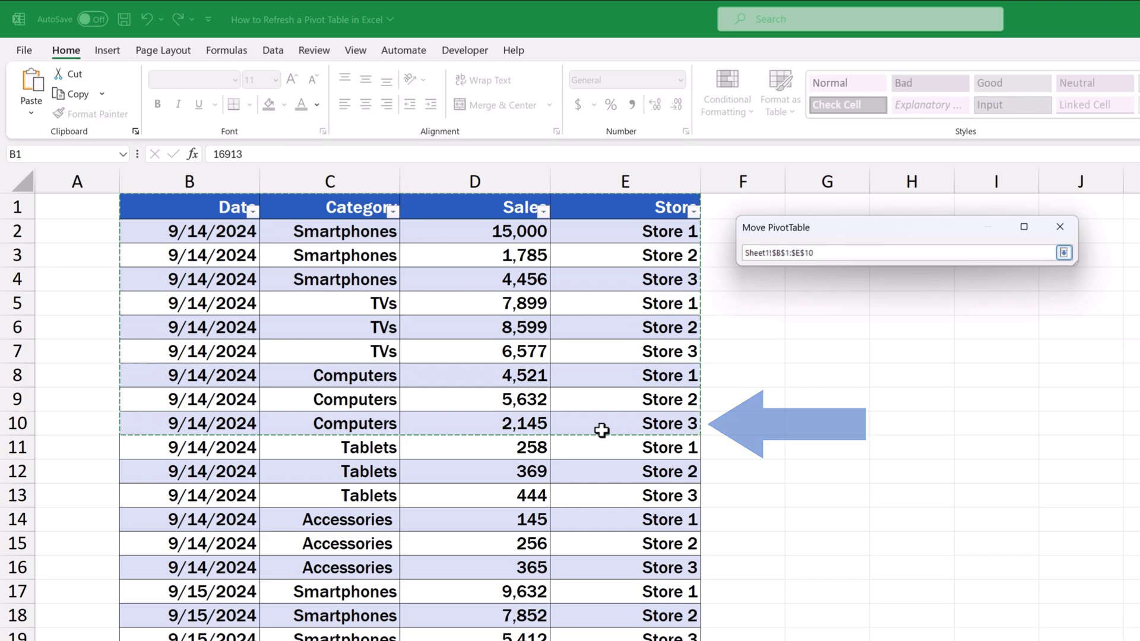
pyautogui.press('Return')
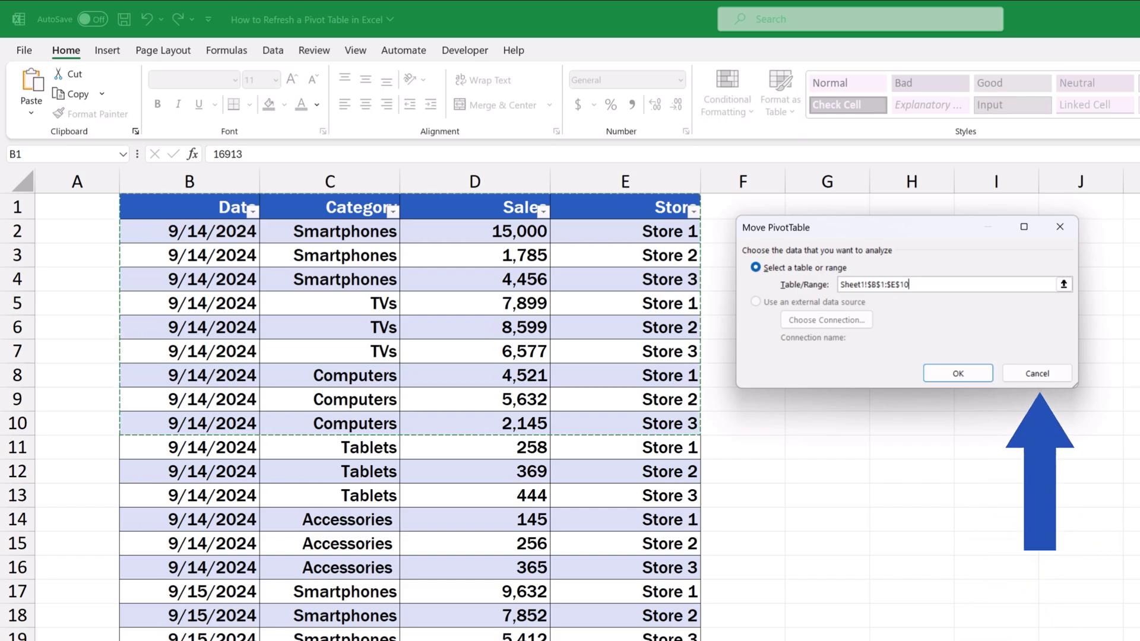
pyautogui.click(1052, 376)
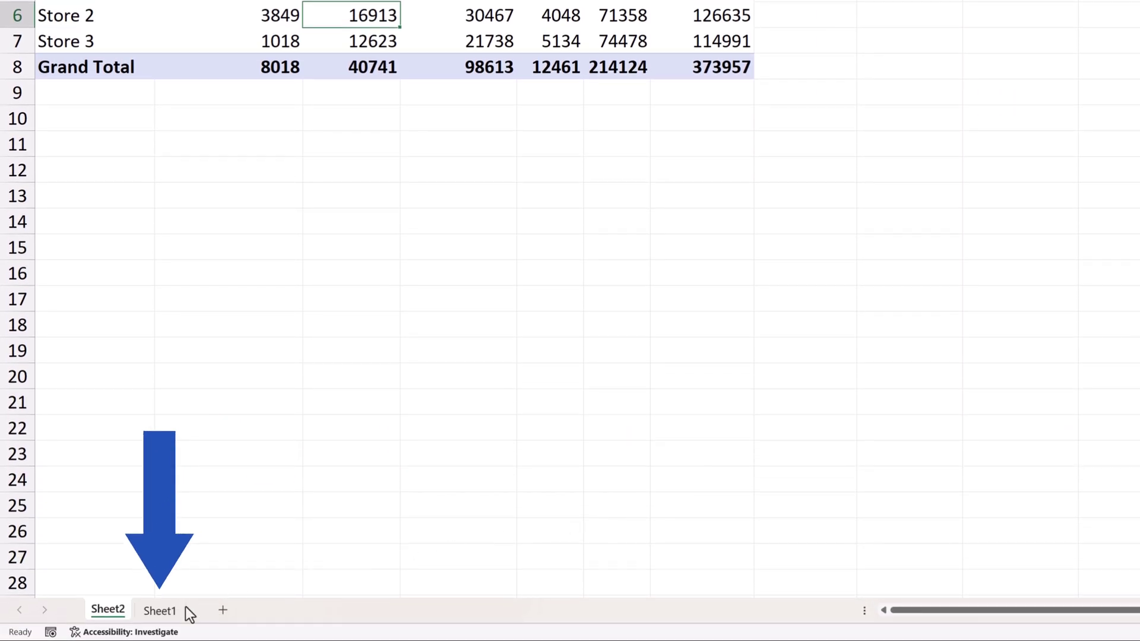
# Start a new record directly below the source table on Sheet1 by entering the date 9/20/2024 in cell B92.
pyautogui.click(165, 613)
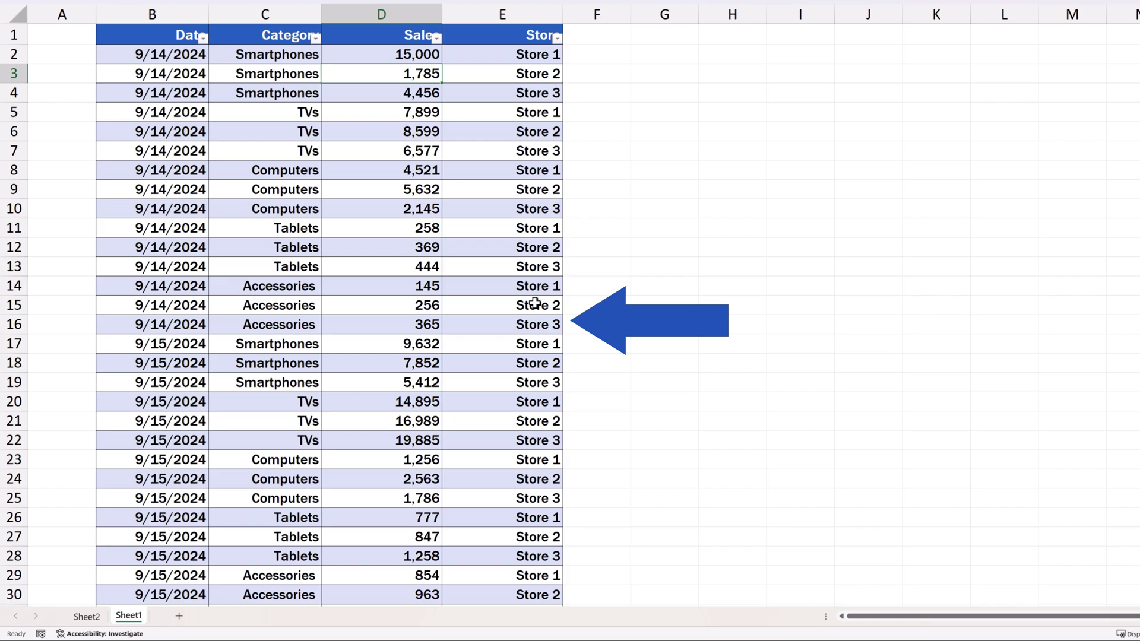
pyautogui.scroll(-13, 535, 303)
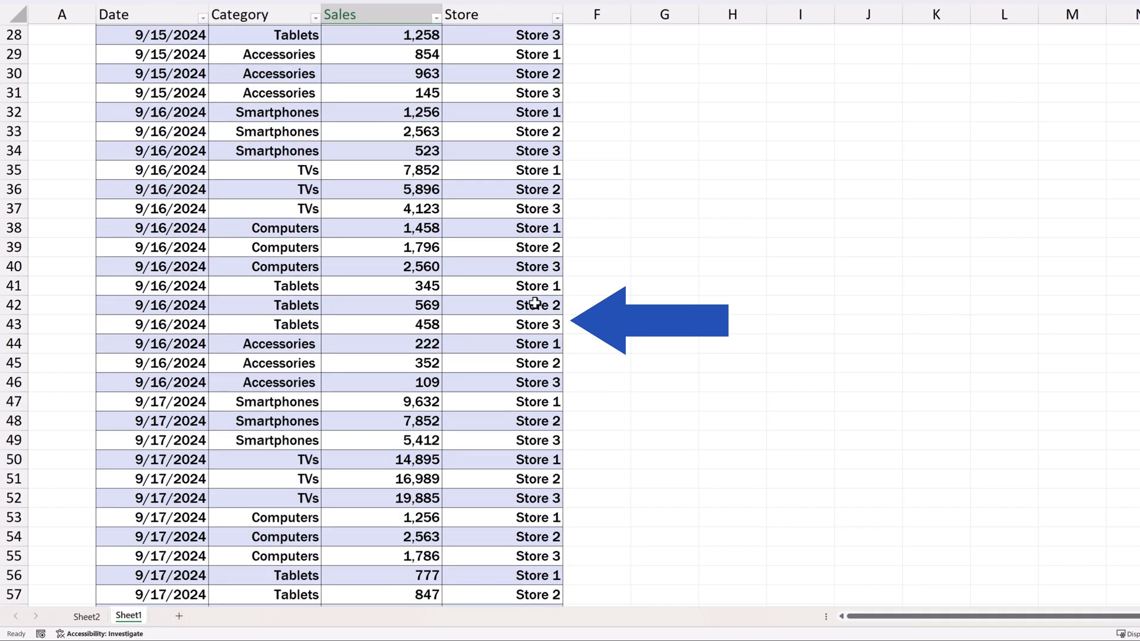
pyautogui.scroll(-14, 535, 303)
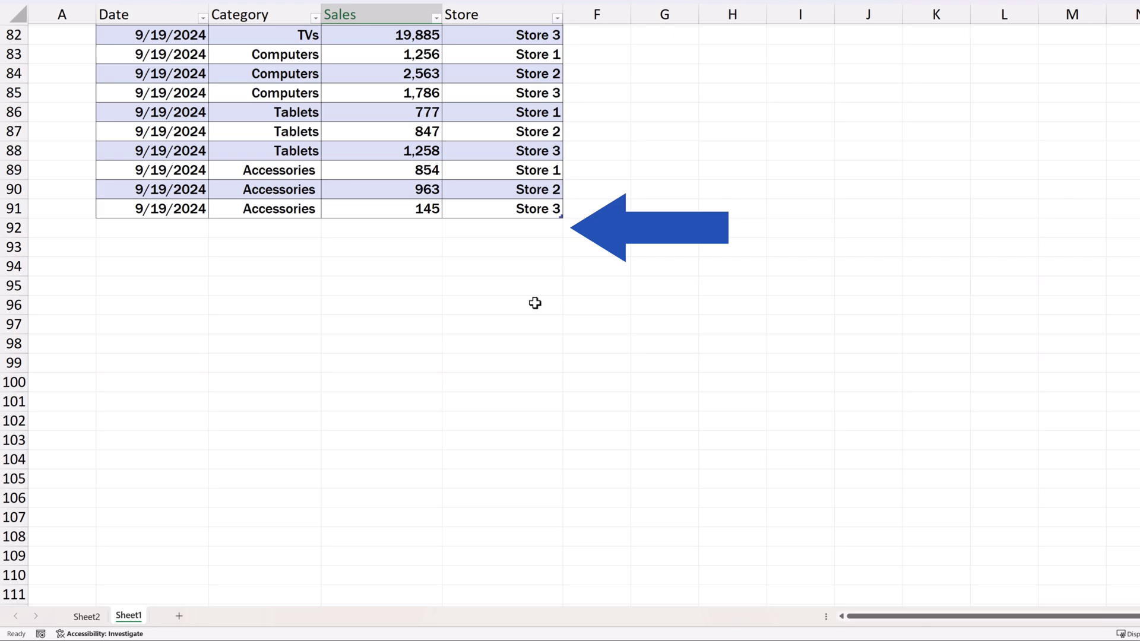
pyautogui.click(179, 227)
pyautogui.write('9')
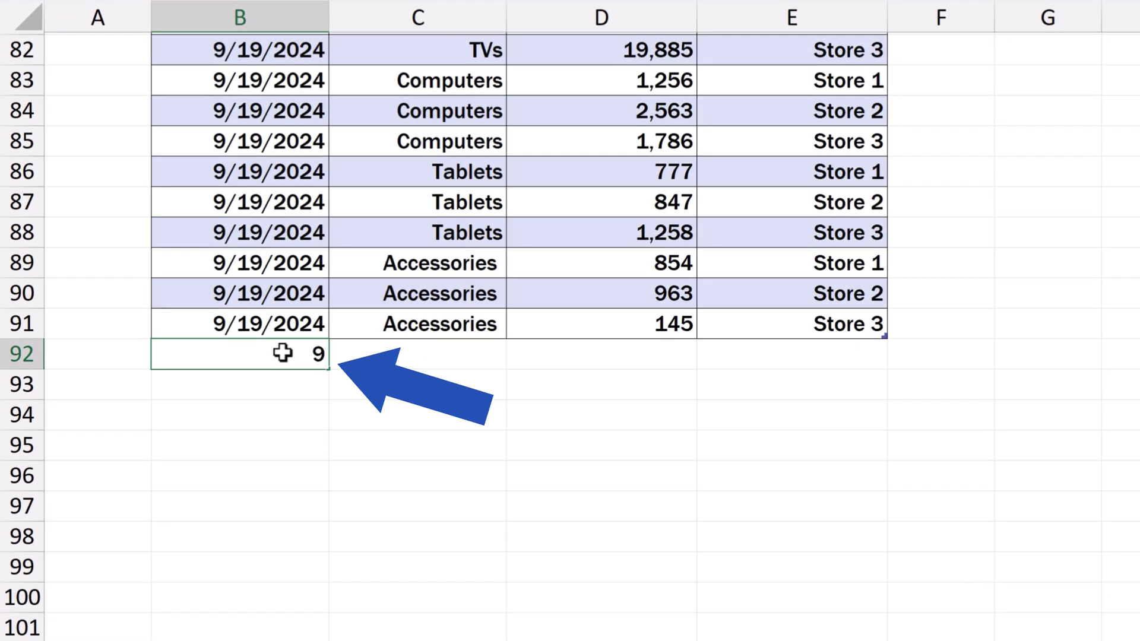
pyautogui.write('/20/2024')
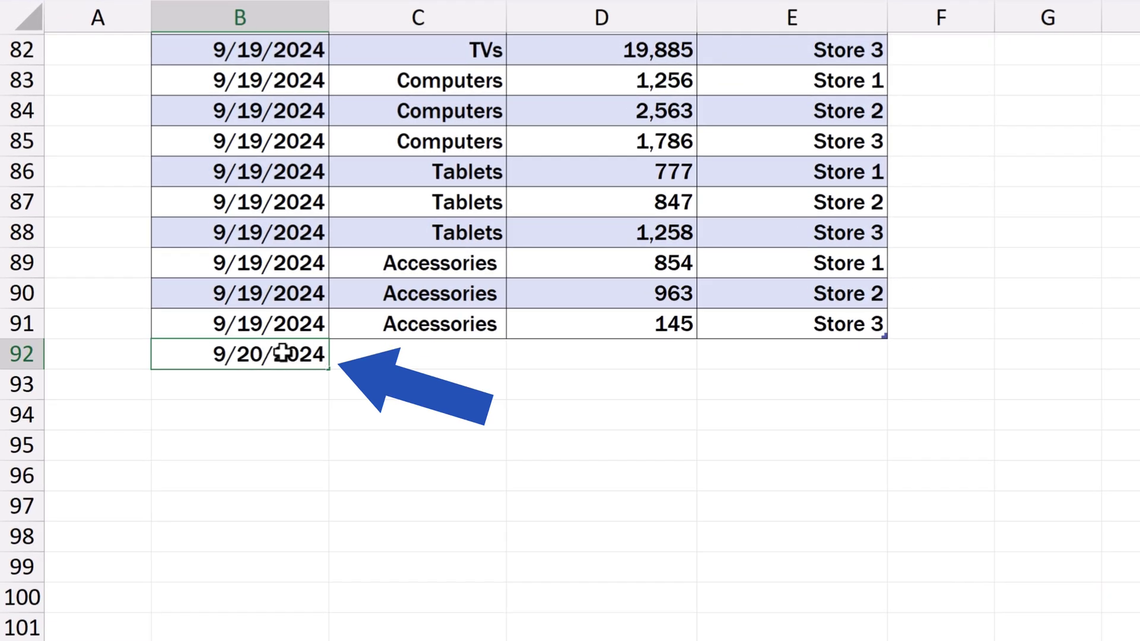
pyautogui.press('Tab')
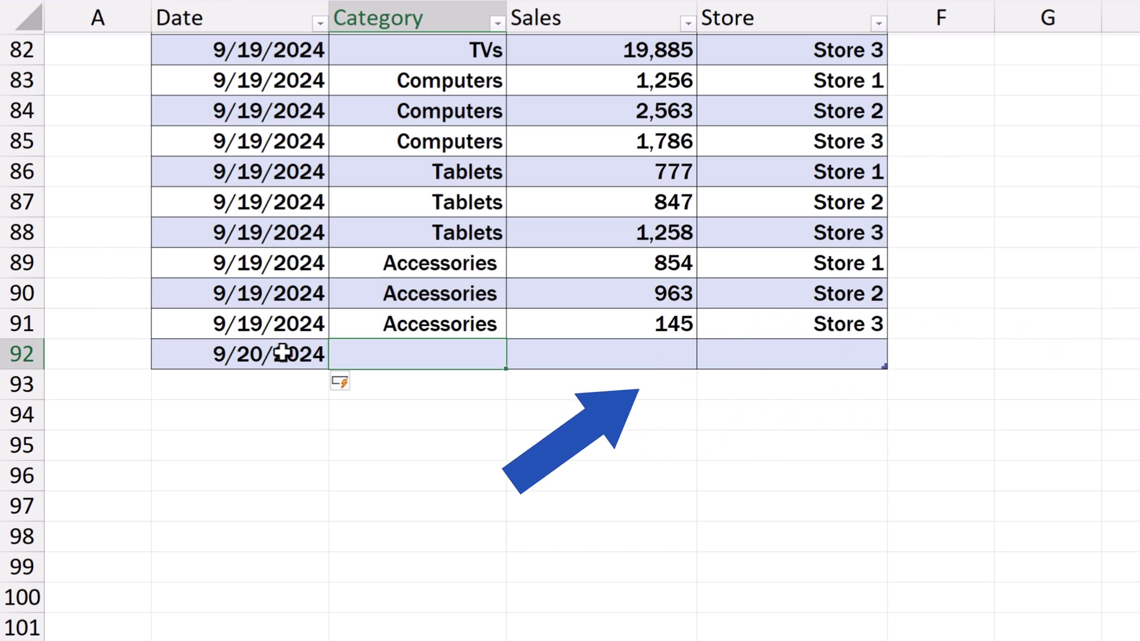
# Complete the new record in row 92 with category Audio, sales 256 and store Store 1.
pyautogui.write('Audio')
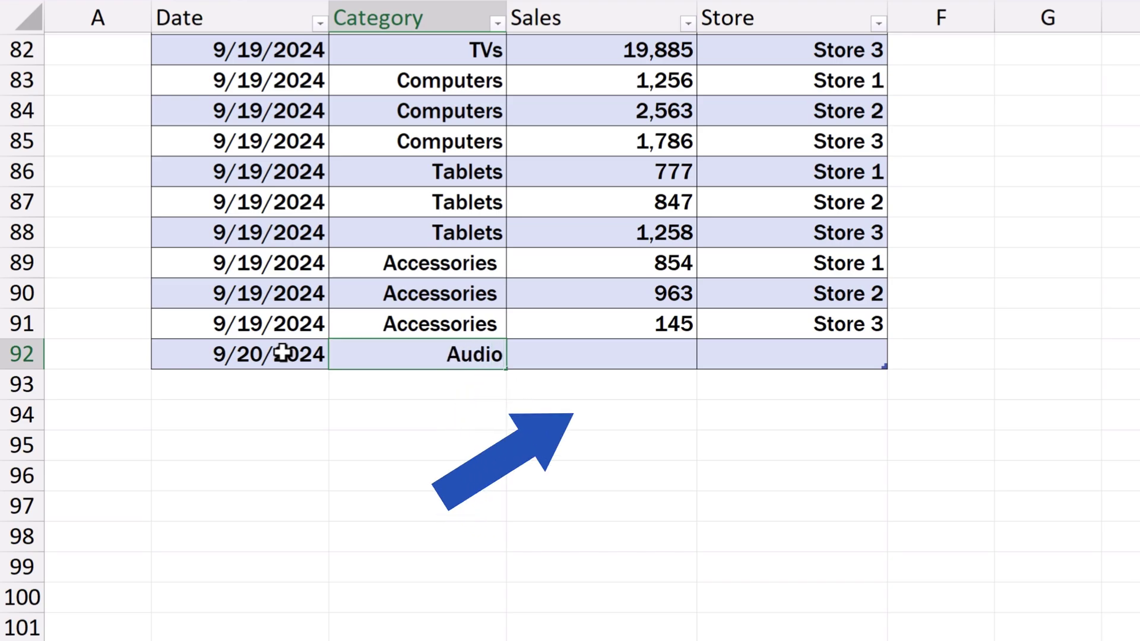
pyautogui.press('Tab')
pyautogui.write('256')
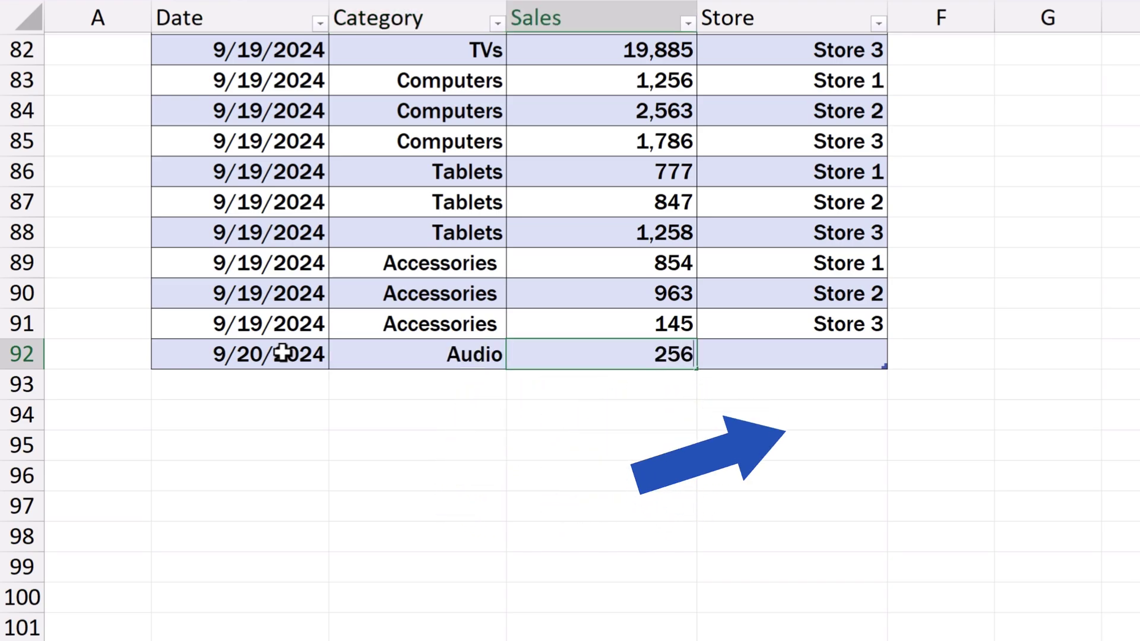
pyautogui.press('Tab')
pyautogui.write('Store 1')
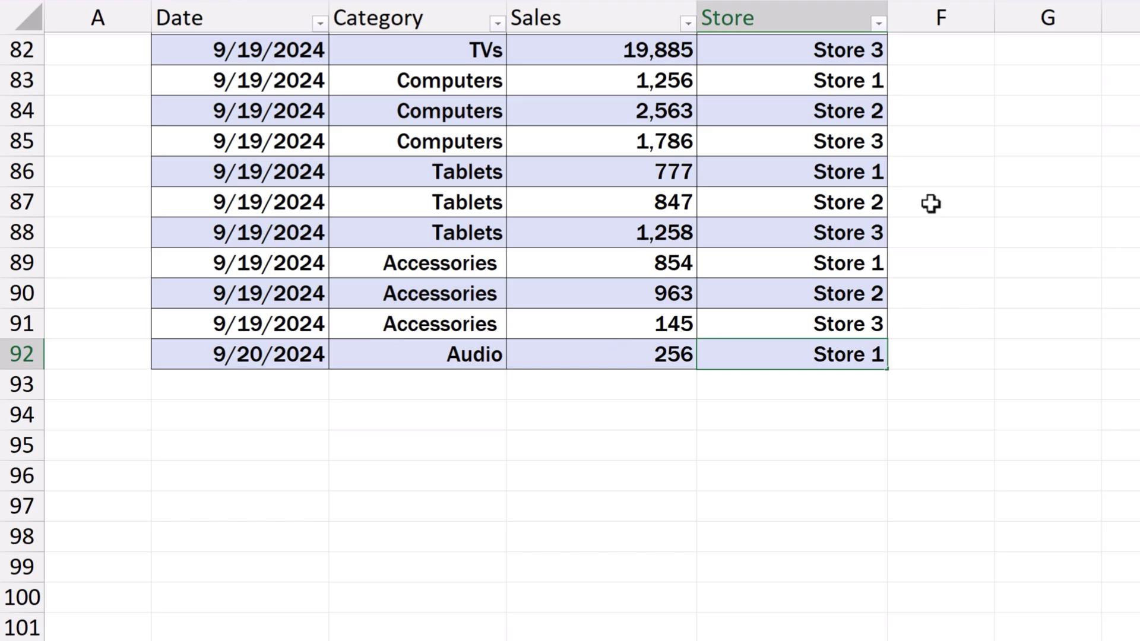
pyautogui.click(1059, 203)
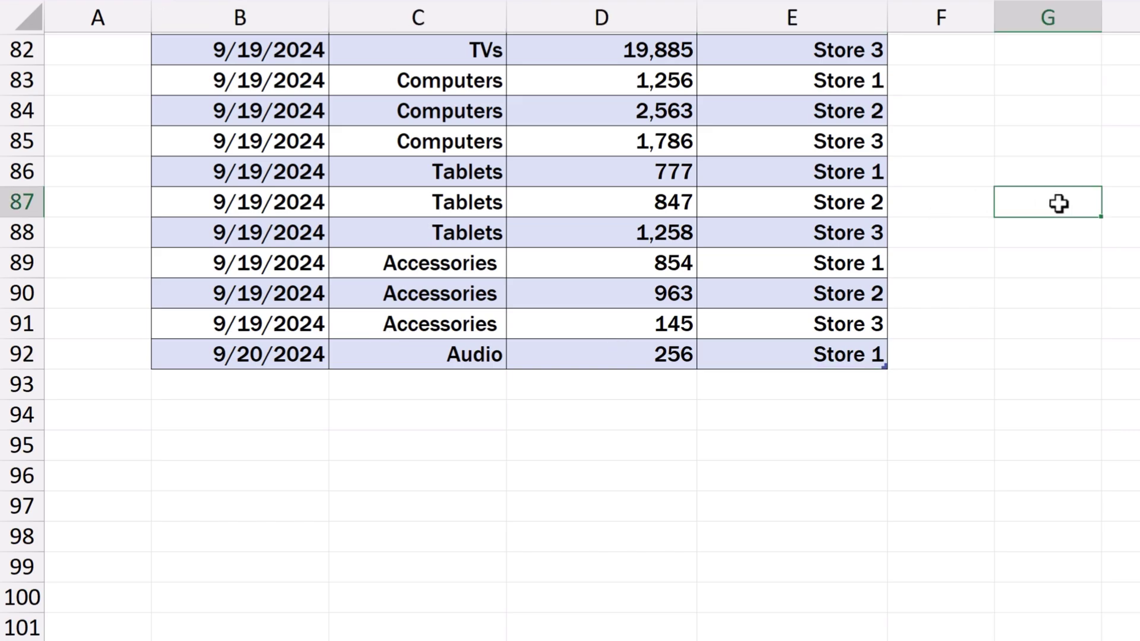
# Delete rows 77 to 91, which hold the 9/19/2024 records, from Sheet1.
pyautogui.scroll(2, 1071, 232)
pyautogui.scroll(1, 1072, 232)
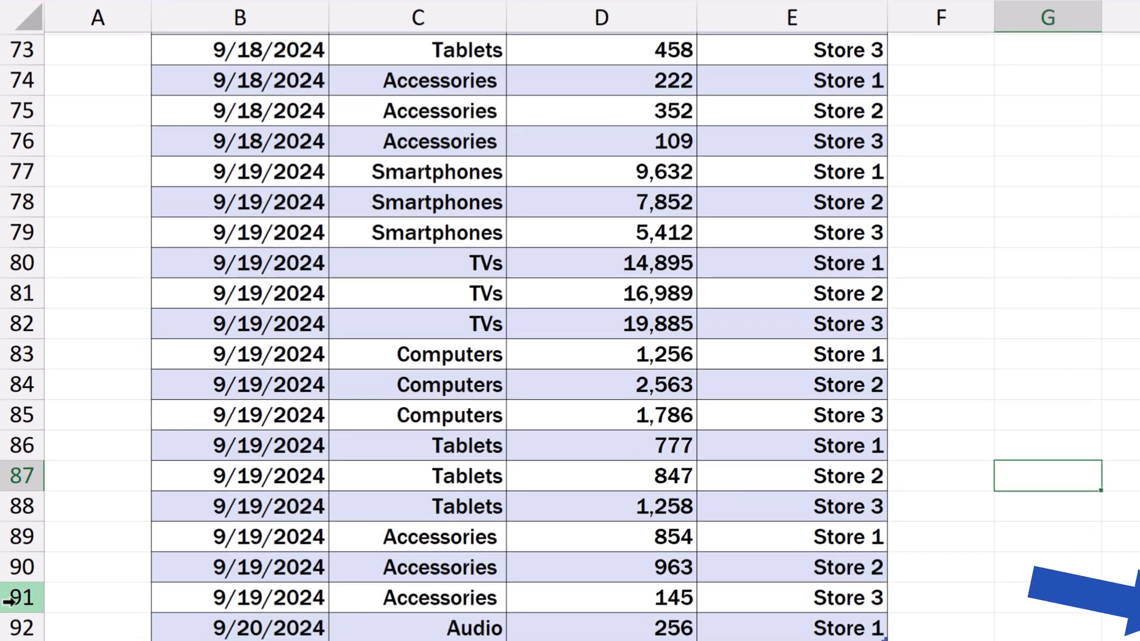
pyautogui.moveTo(20, 598); pyautogui.dragTo(22, 176)
pyautogui.rightClick(21, 199)
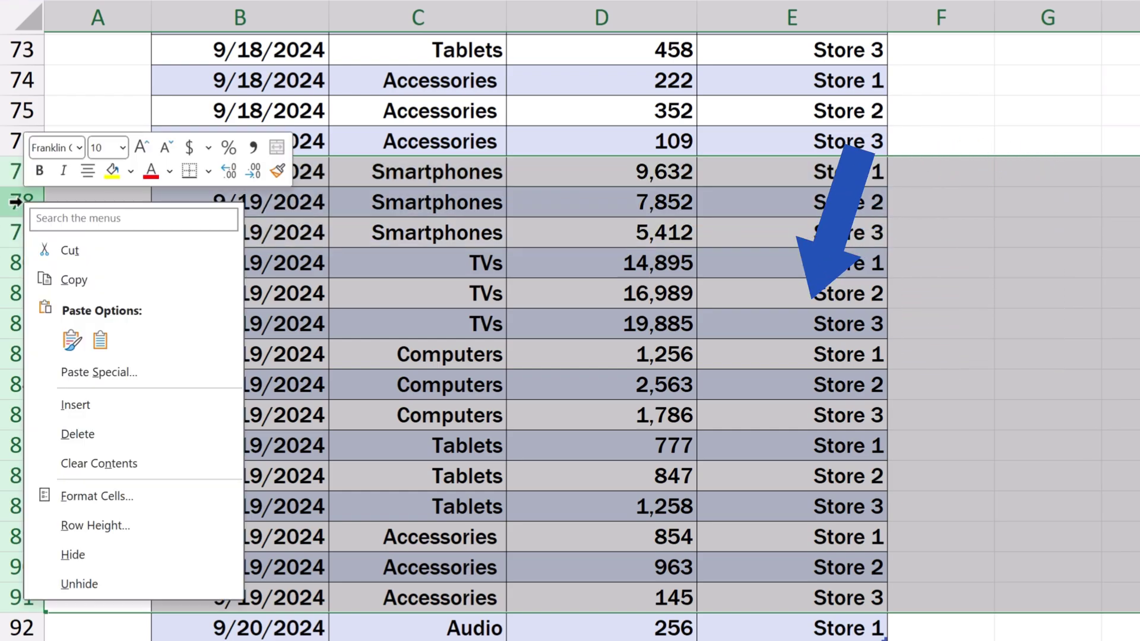
pyautogui.click(111, 423)
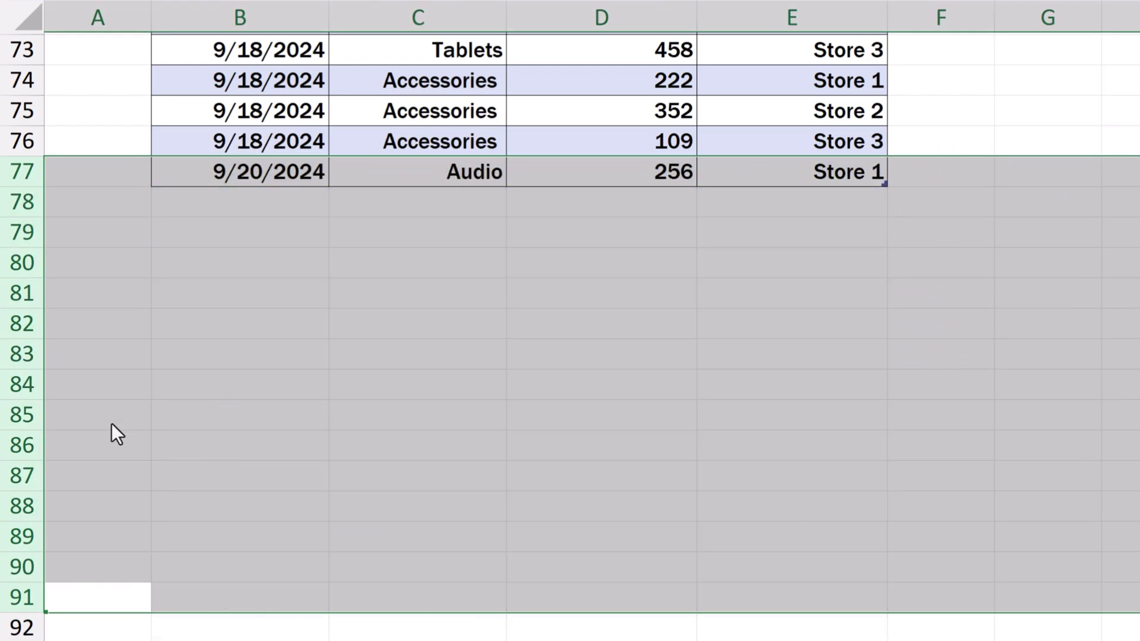
pyautogui.click(392, 251)
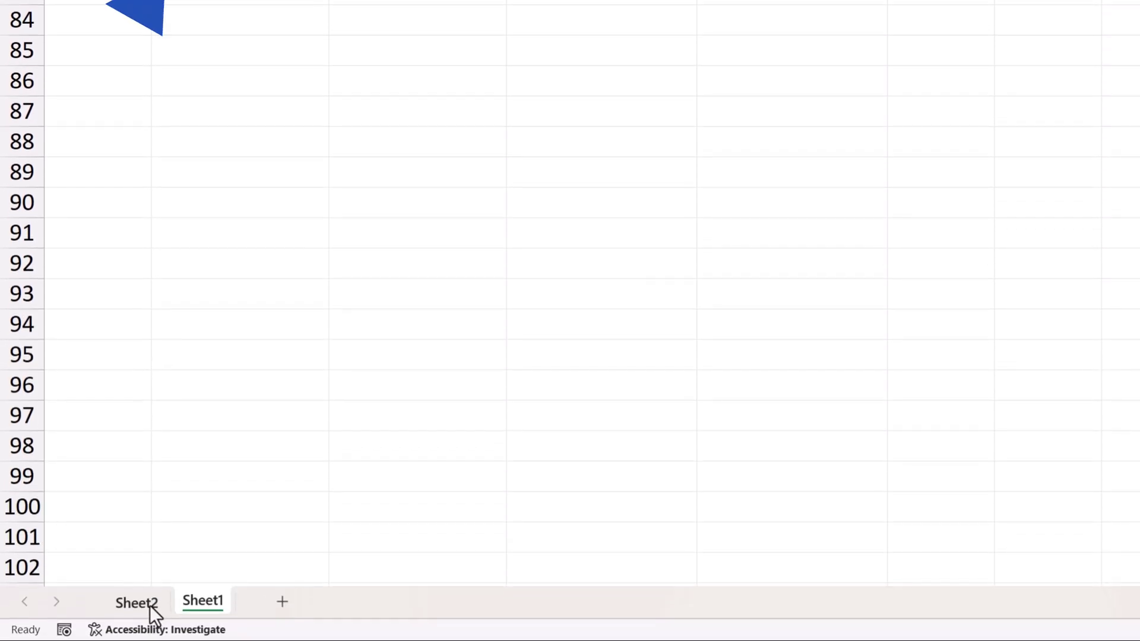
# Refresh the pivot table on Sheet2 so it reflects the added and deleted records in the source table.
pyautogui.click(150, 606)
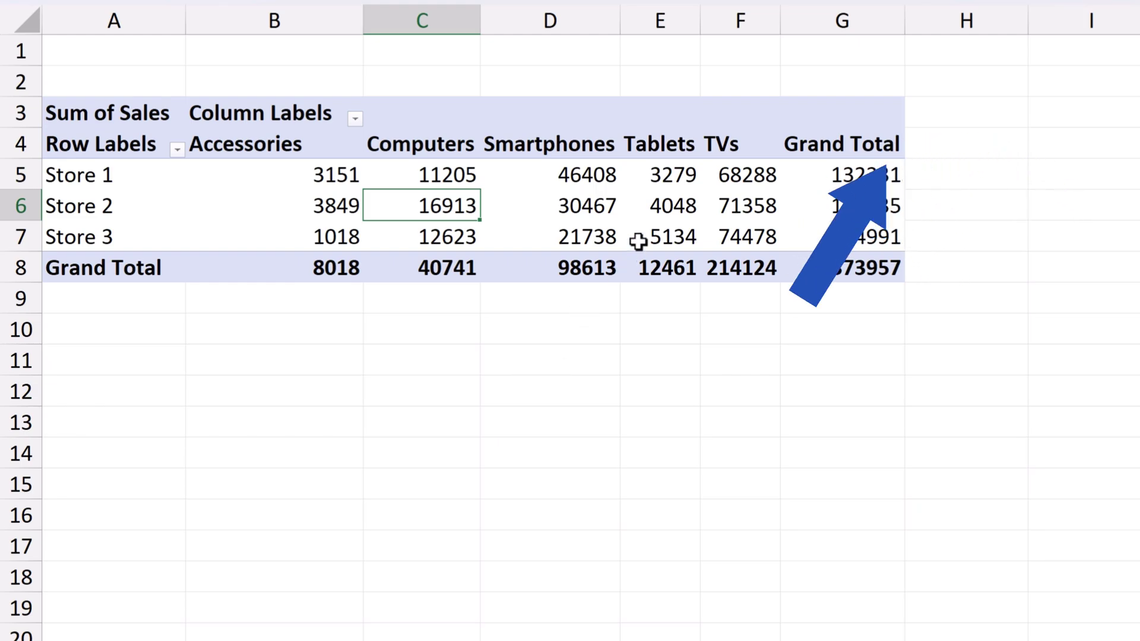
pyautogui.click(656, 214)
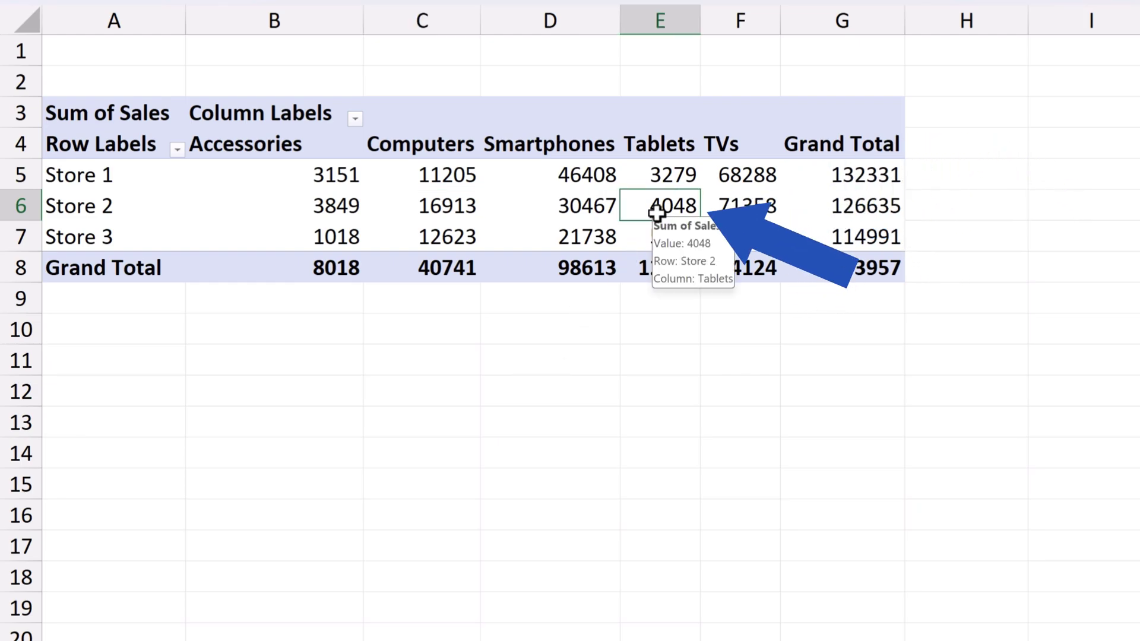
pyautogui.rightClick(656, 214)
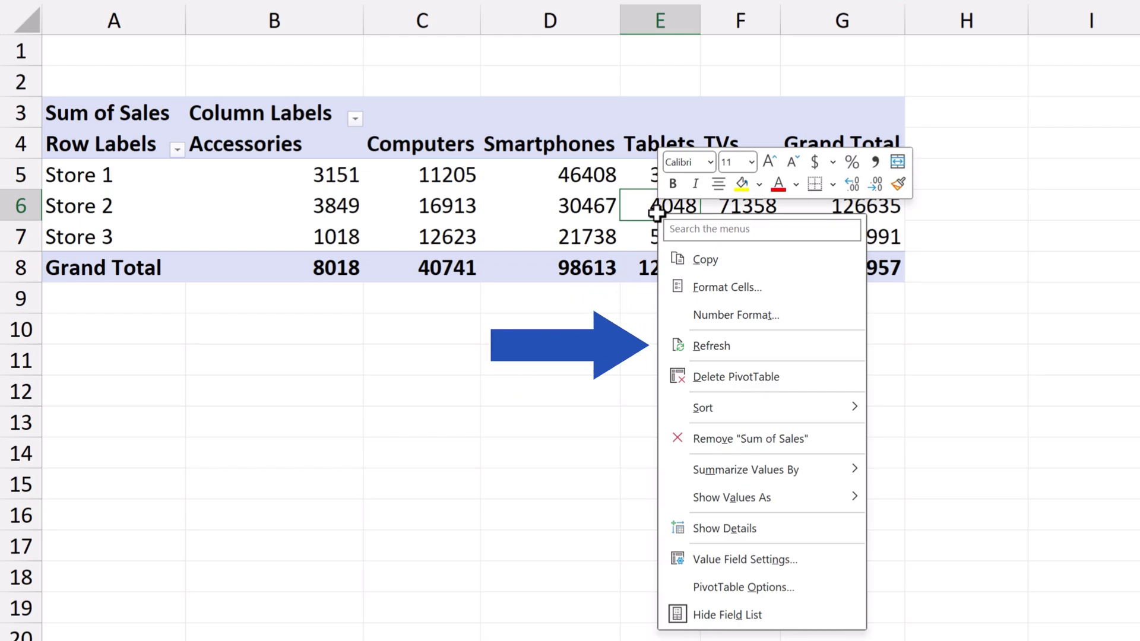
pyautogui.click(732, 344)
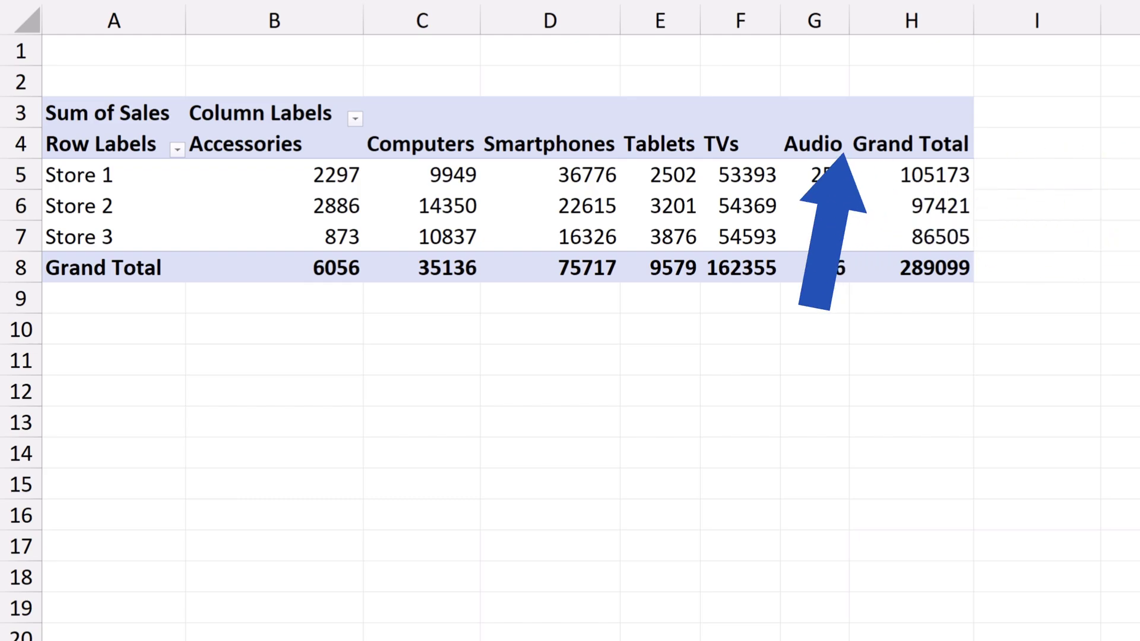
# Enable "Refresh data when opening the file" in the pivot table's data options and apply the setting.
pyautogui.click(528, 205)
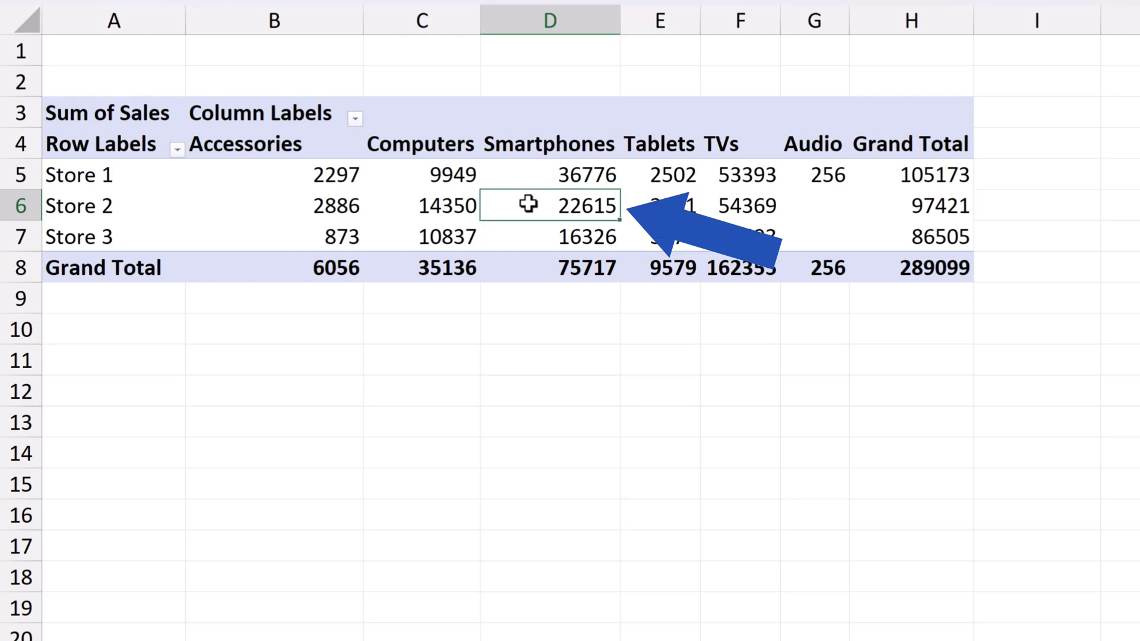
pyautogui.rightClick(528, 204)
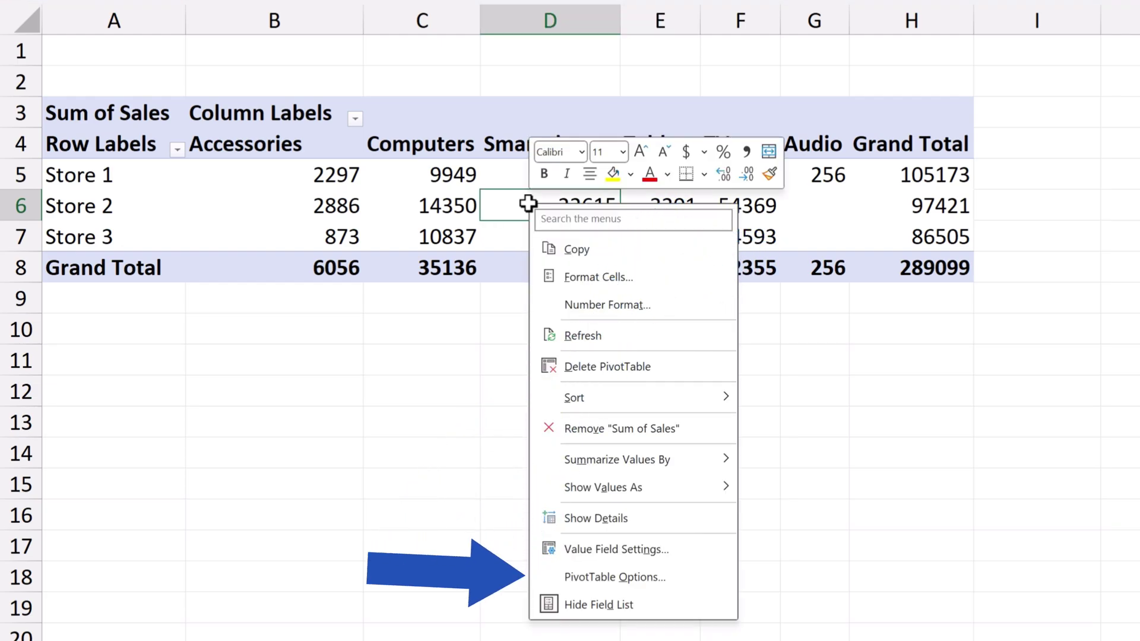
pyautogui.click(650, 575)
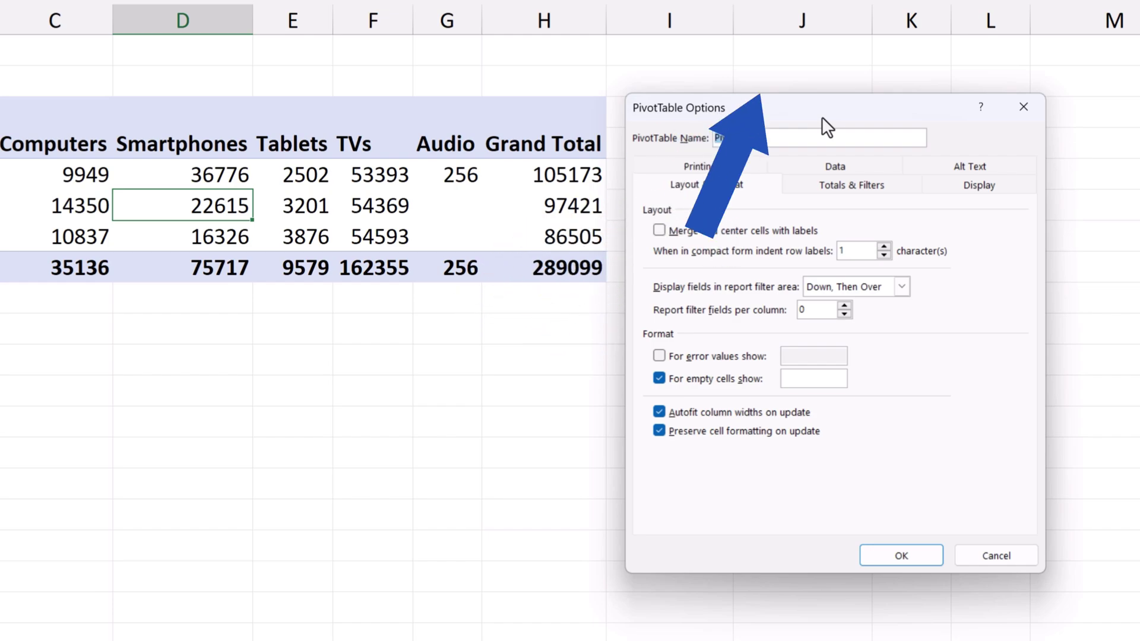
pyautogui.click(847, 165)
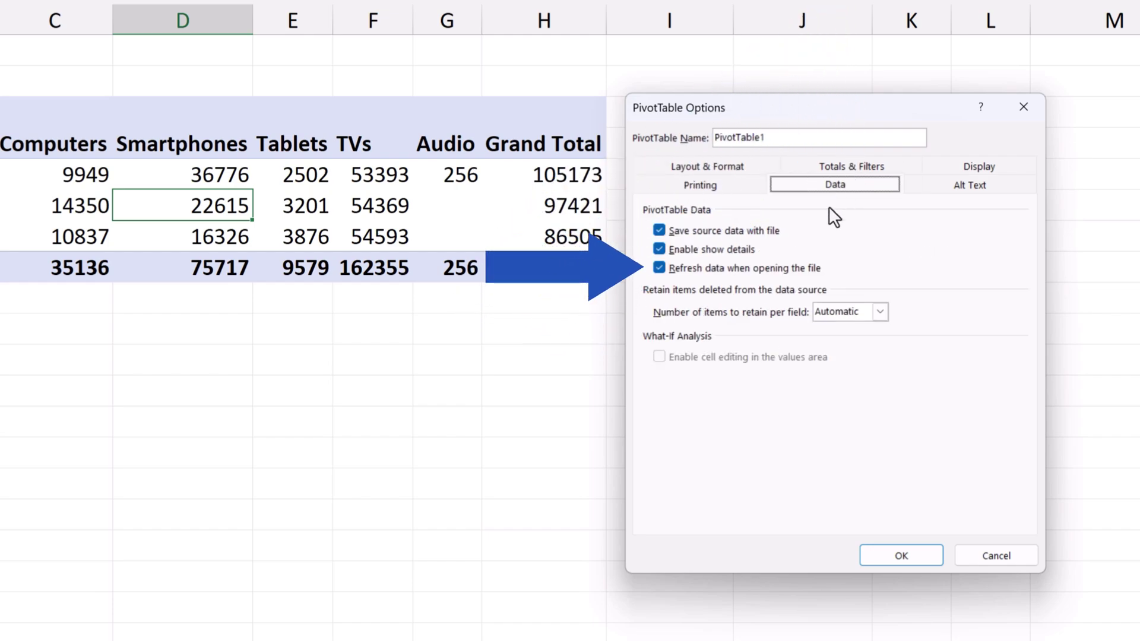
pyautogui.click(660, 267)
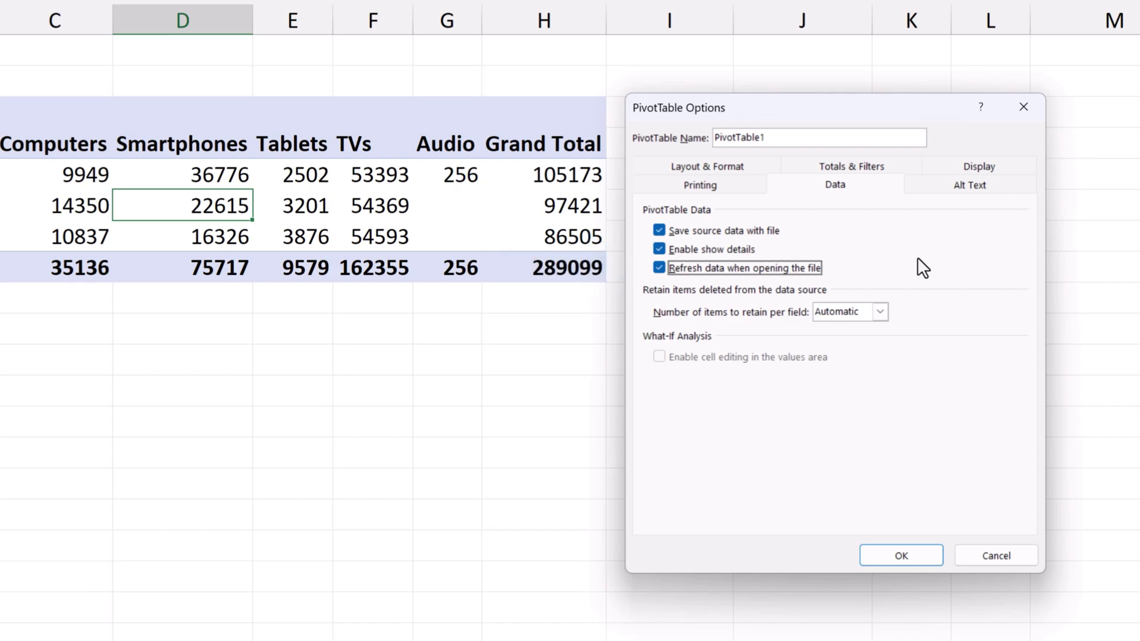
pyautogui.click(920, 556)
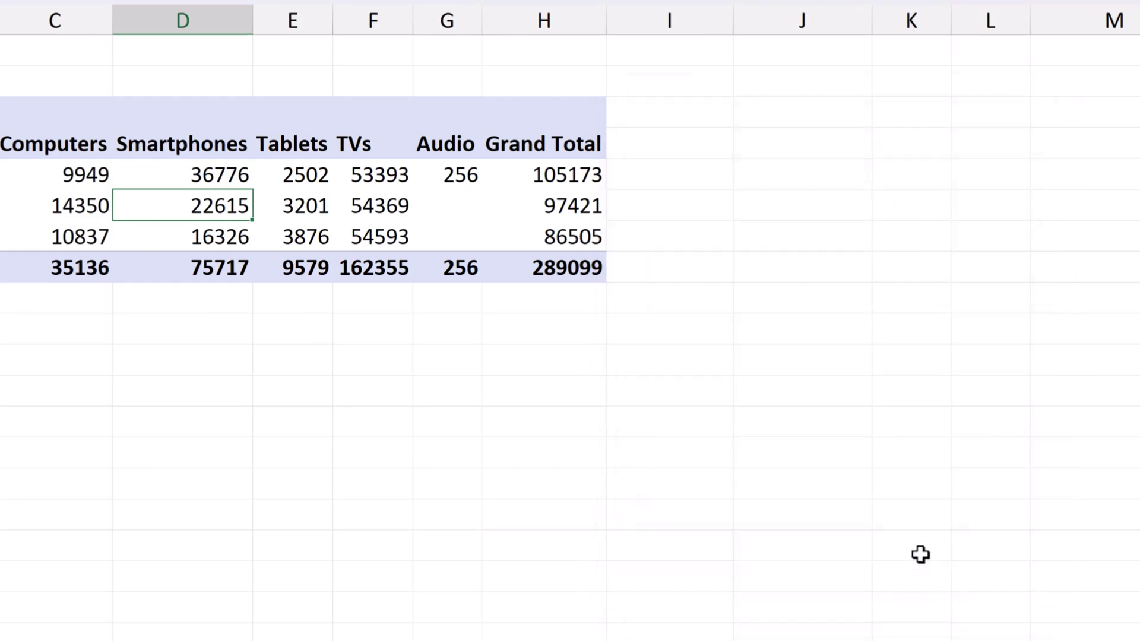